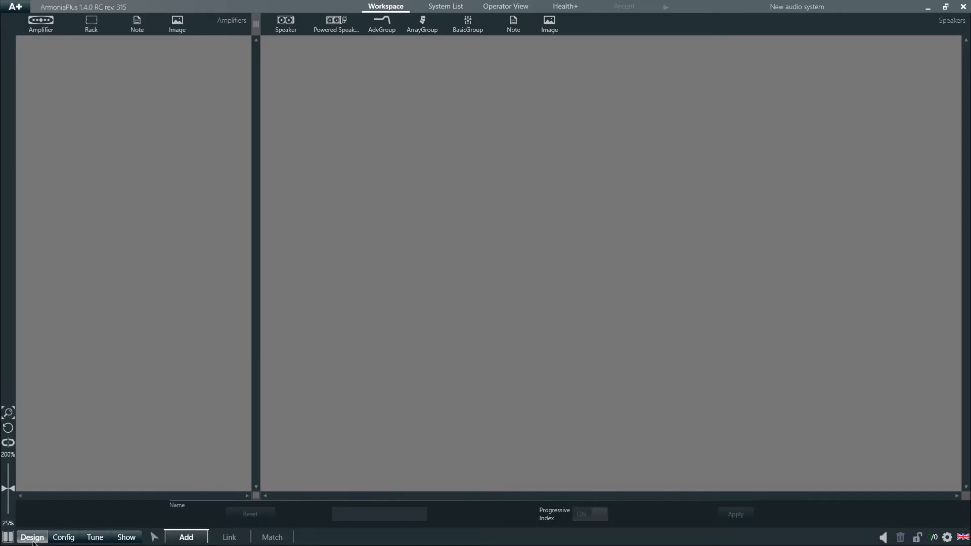
- Show the Discovery panel listing the four detected amplifiers via Match
click(272, 538)
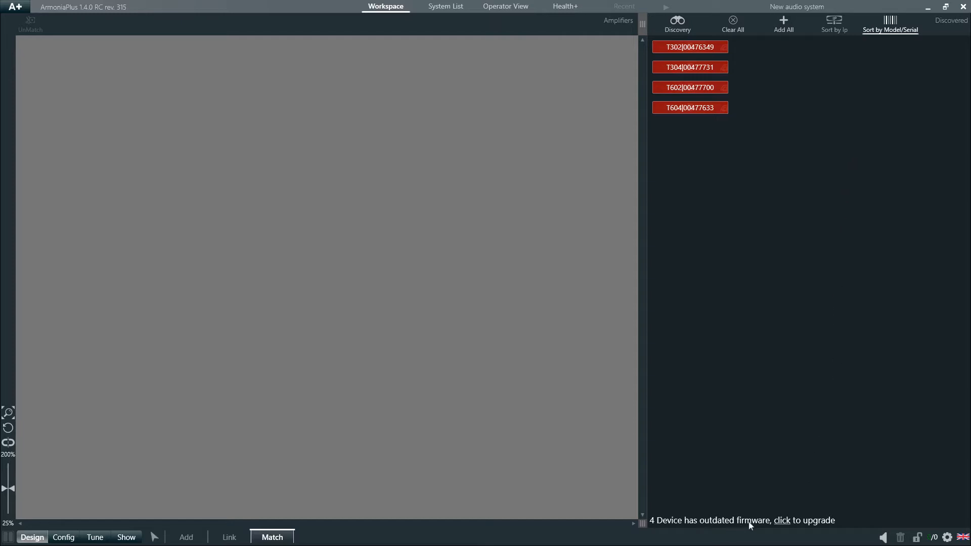
- Follow the 'click to upgrade' notice to System List > Other Devices
click(783, 526)
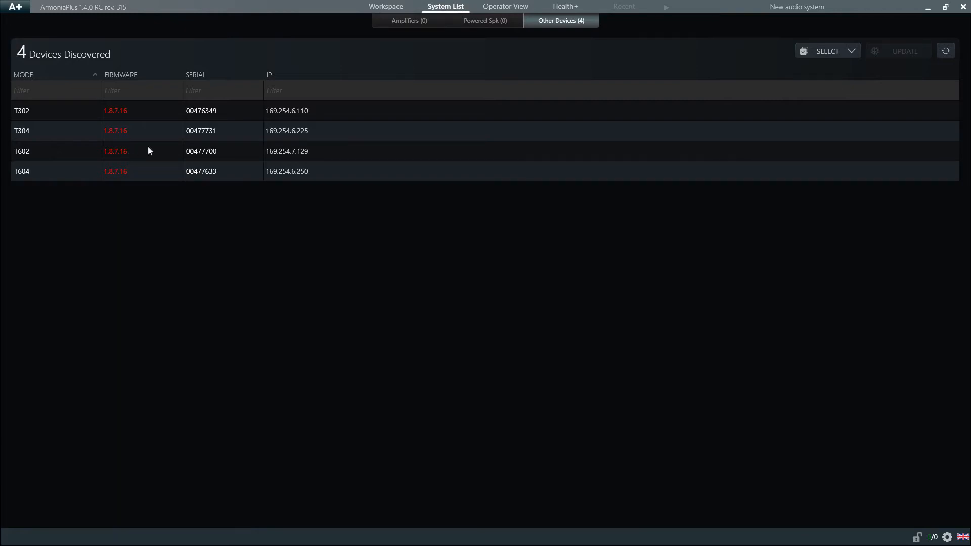
- Select the T302, T304, T602 and T604 amplifiers and start UPDATE for them
click(373, 112)
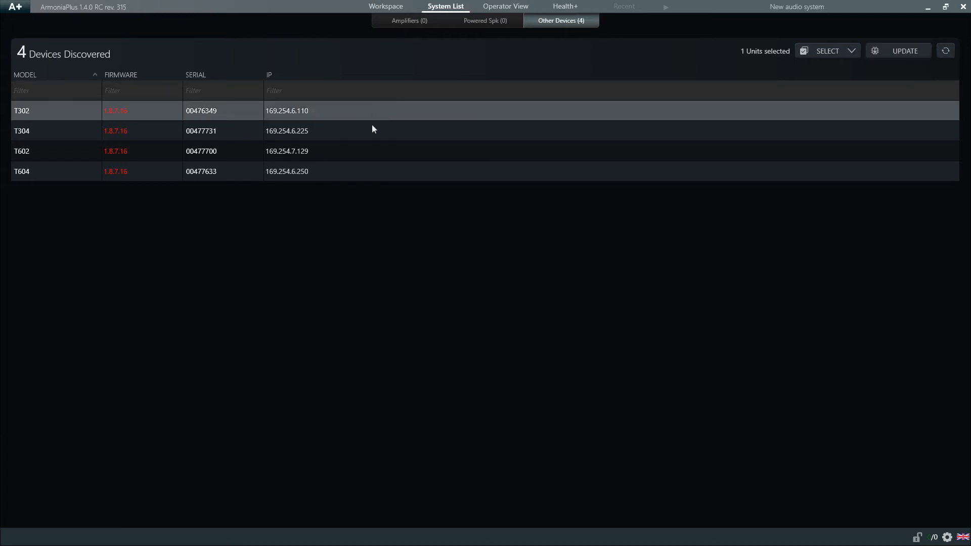
ctrl+click(374, 129)
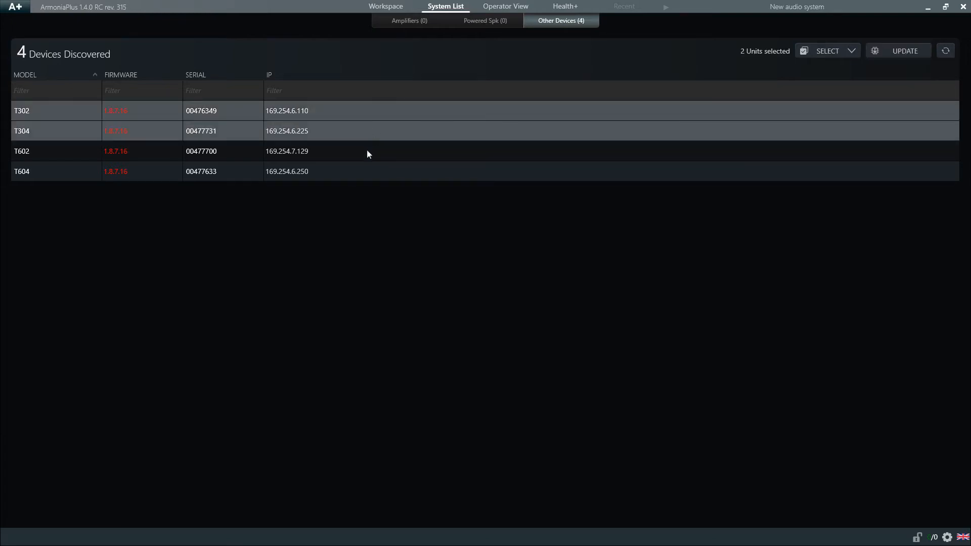
ctrl+click(366, 149)
ctrl+click(368, 172)
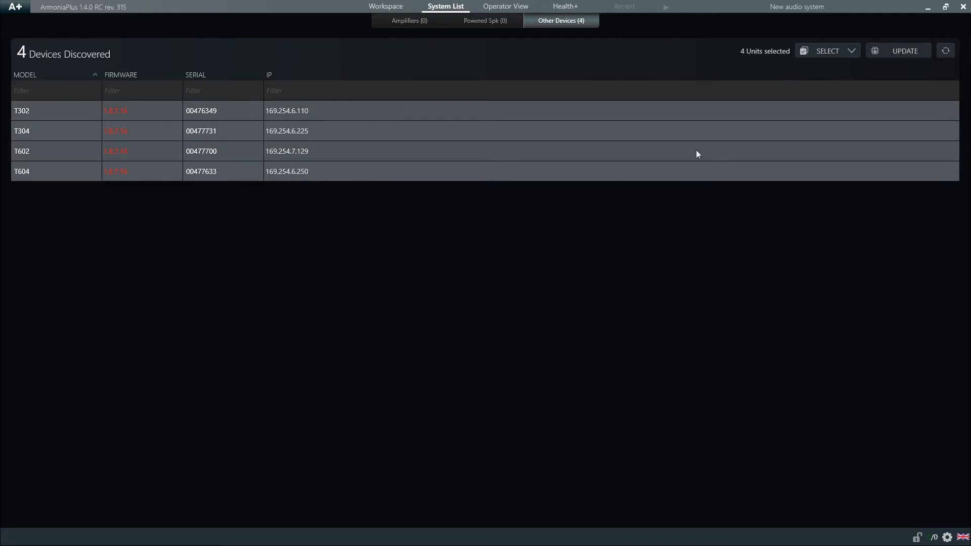
click(907, 53)
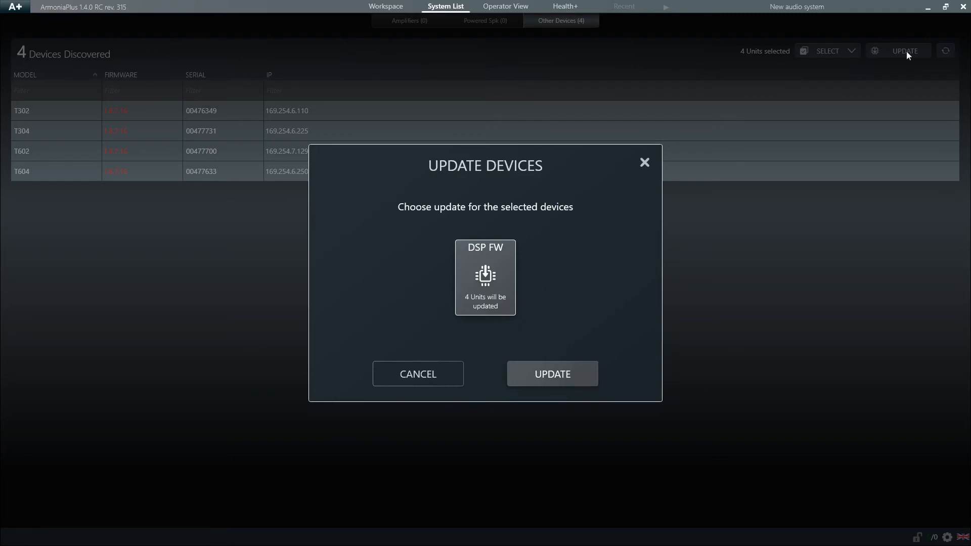
- Confirm the DSP firmware update for the four units, bringing them to 1.9.0.14
click(563, 374)
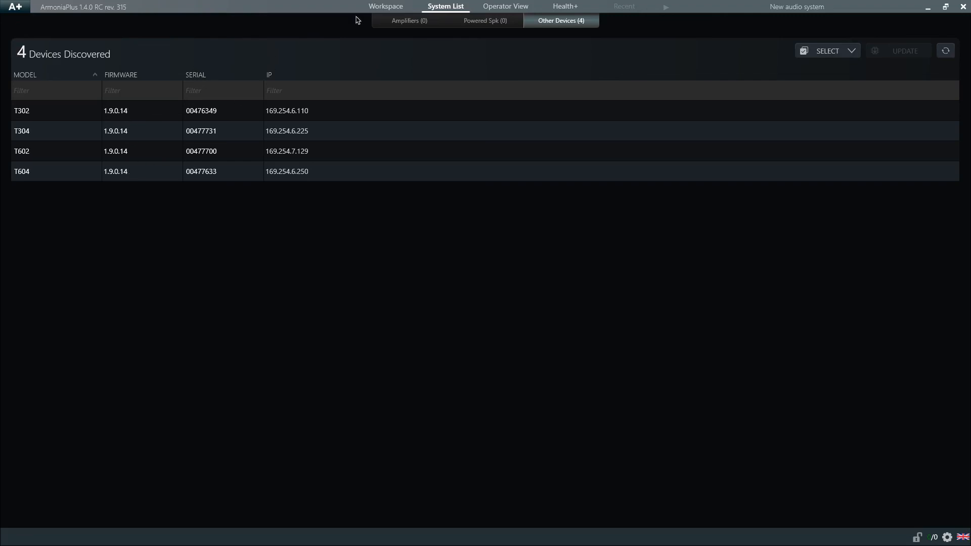
click(385, 9)
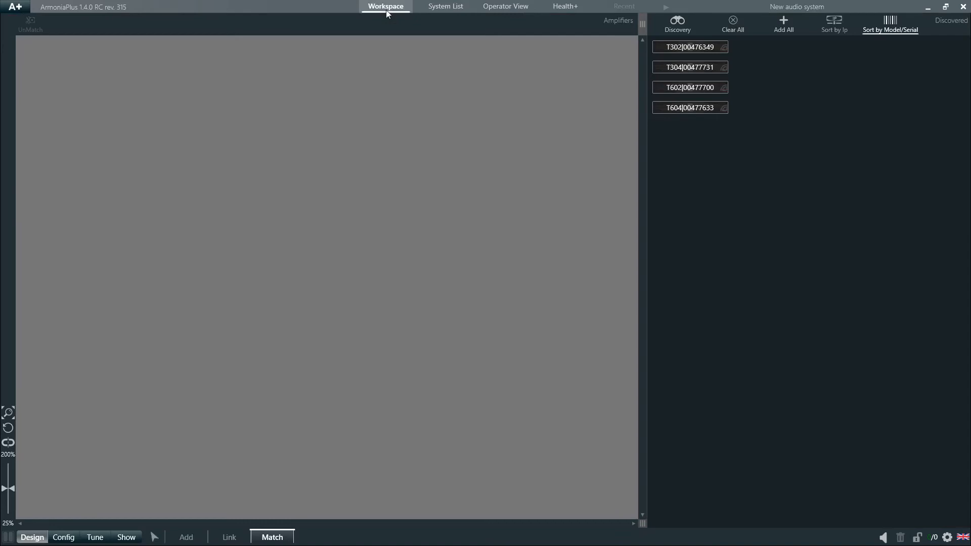